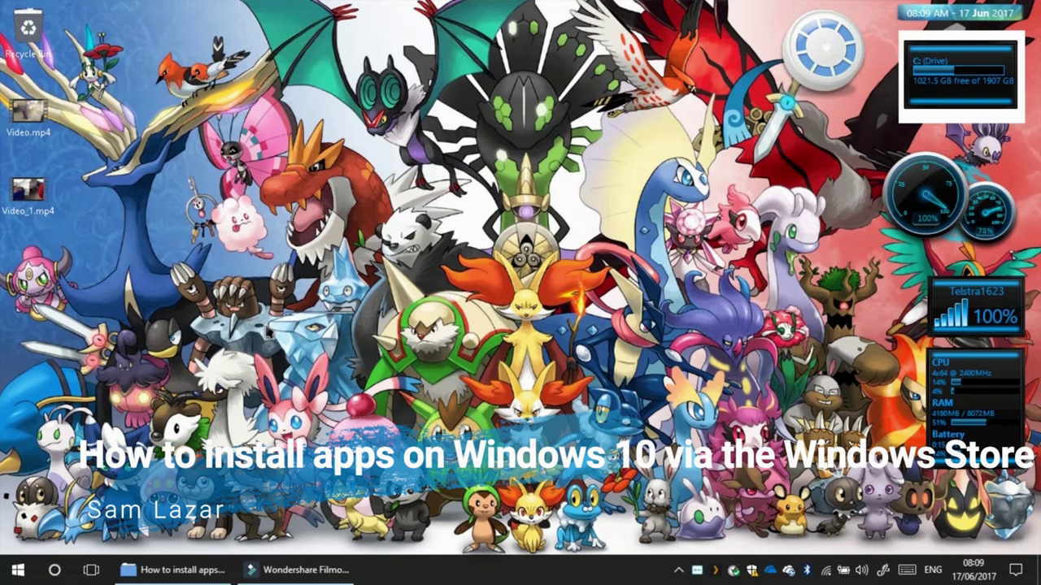
Open the Store app from the S section of the Start menu's app list.
left_click(19, 569)
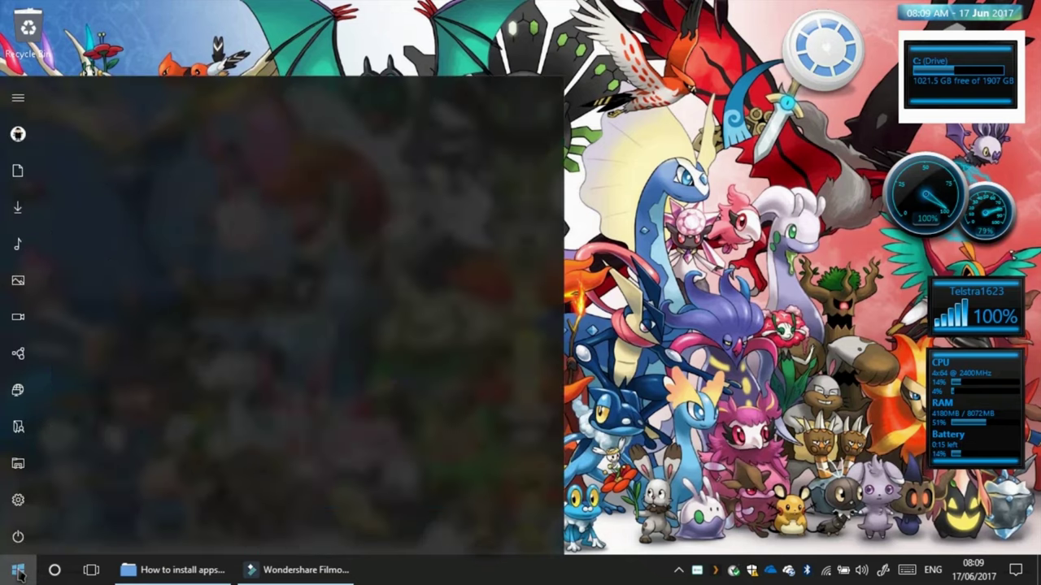
scroll(117, 341, "down", 3)
scroll(118, 346, "down", 15)
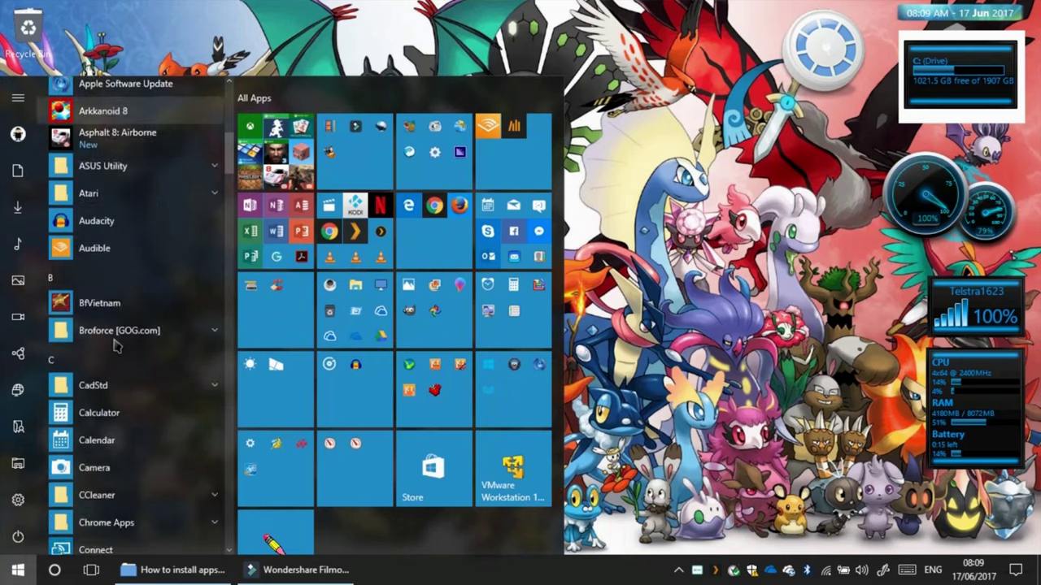
scroll(115, 350, "down", 15)
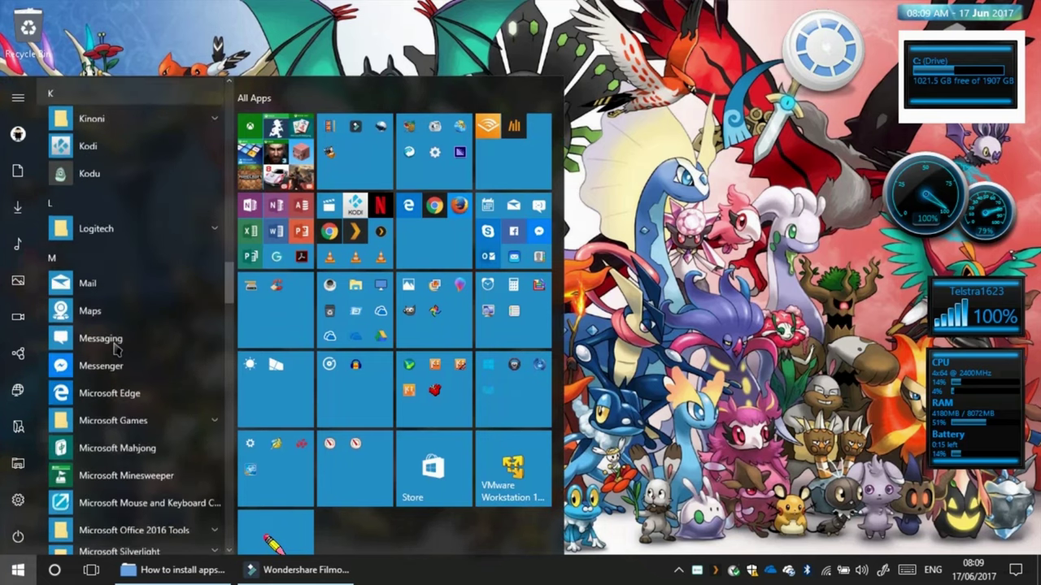
scroll(115, 351, "down", 15)
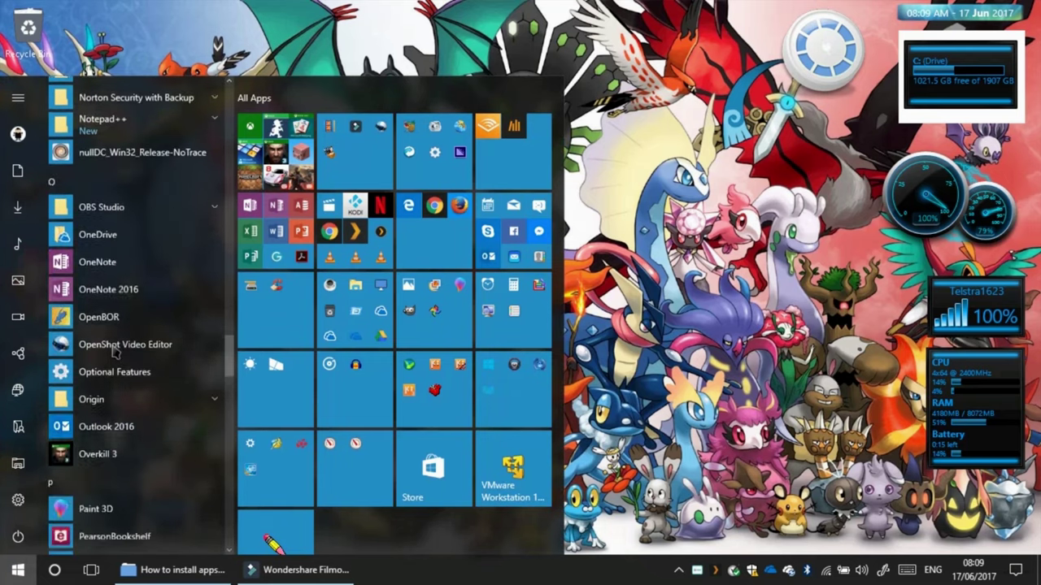
scroll(113, 350, "down", 3)
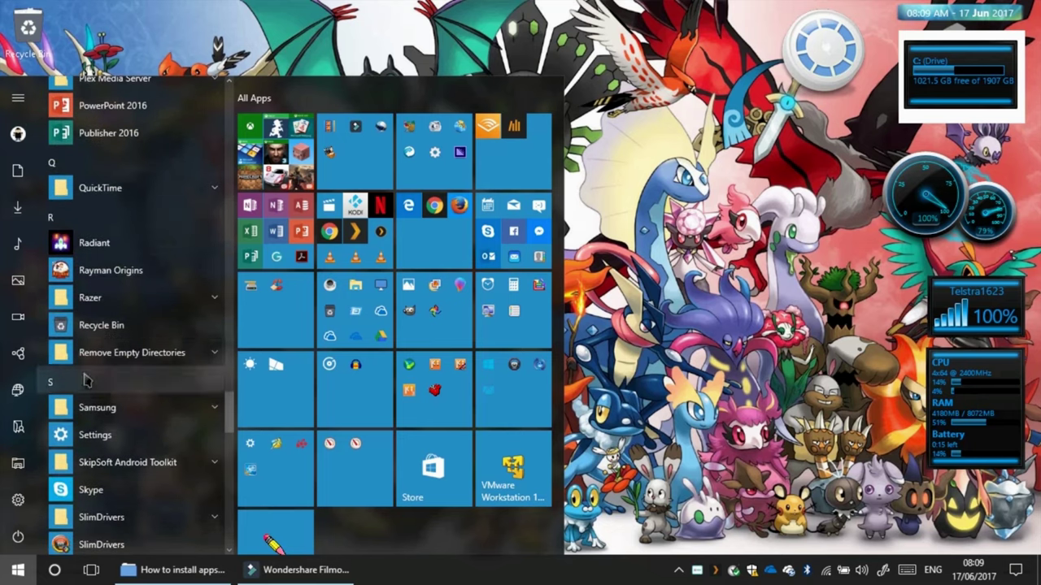
left_click(84, 380)
left_click(114, 368)
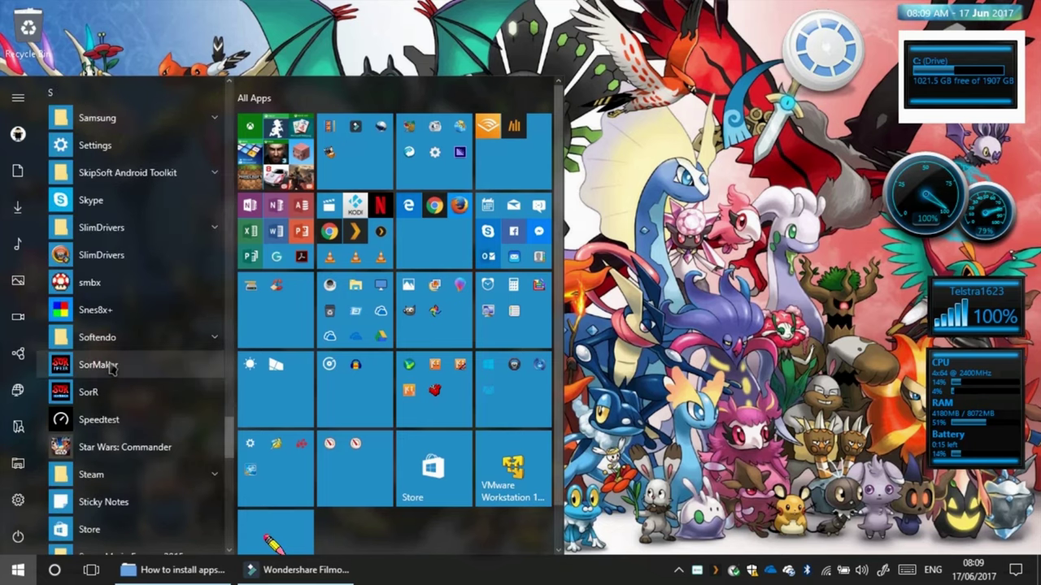
left_click(143, 526)
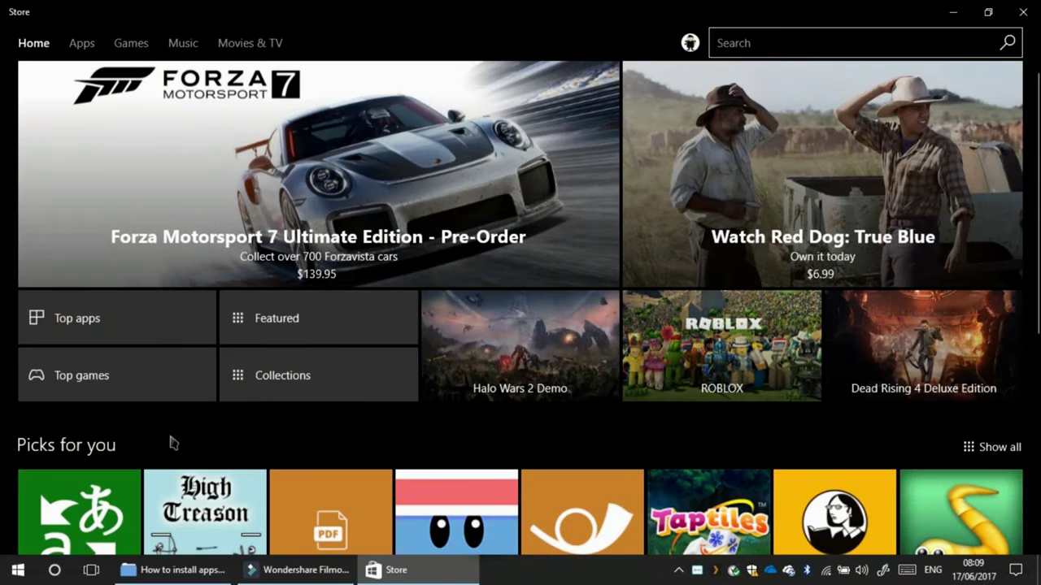
Find Taptiles Windows 10 among the Picks for you on the Store home page and get the free game.
scroll(172, 444, "down", 7)
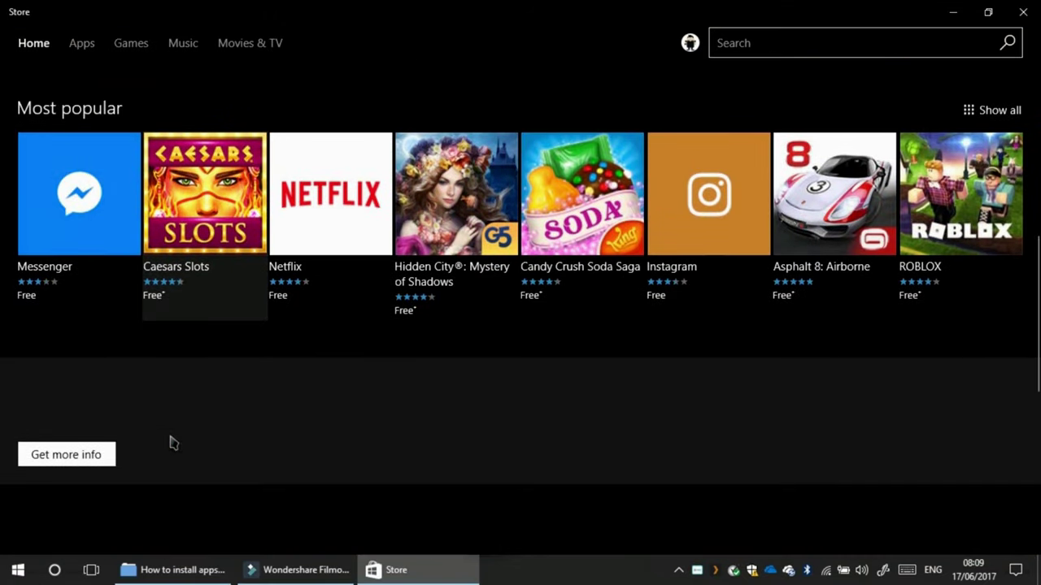
scroll(207, 434, "up", 7)
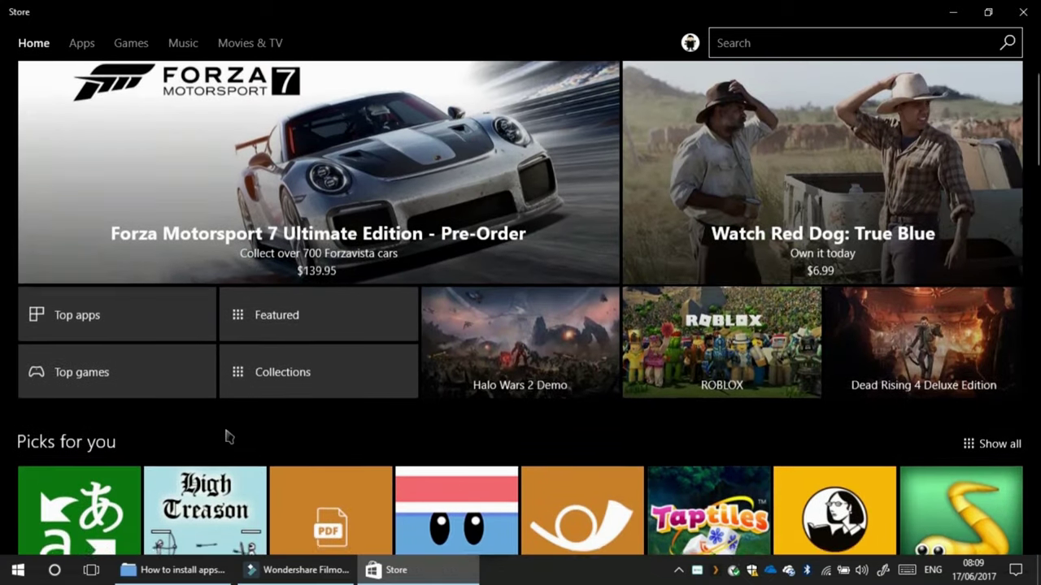
scroll(216, 434, "down", 3)
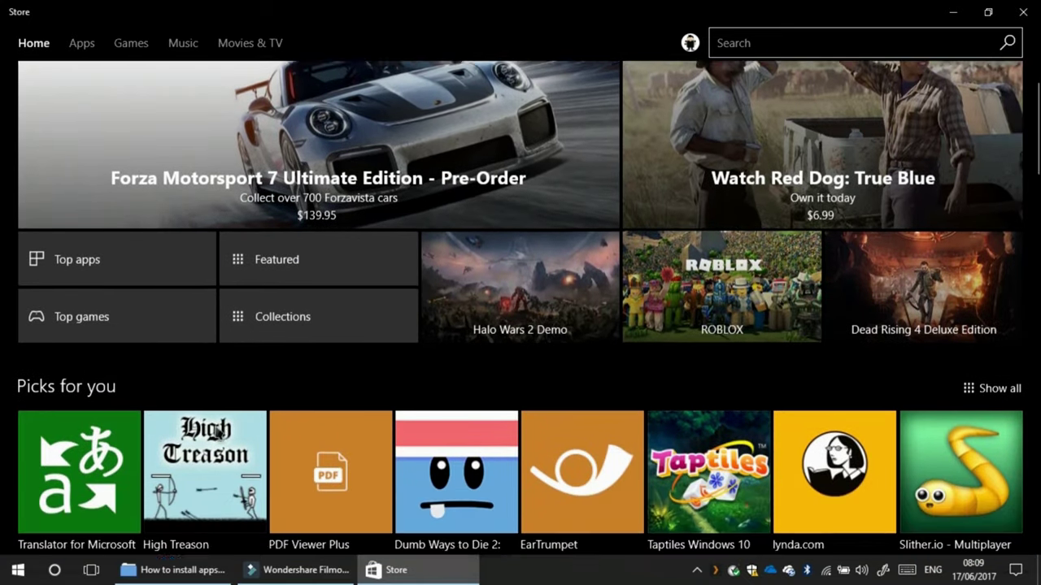
scroll(206, 437, "up", 3)
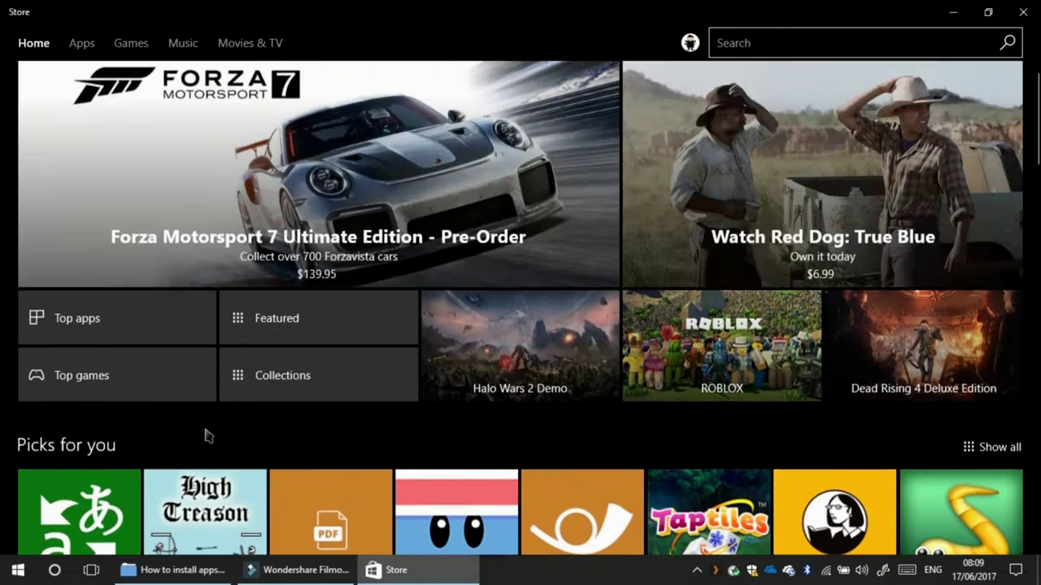
scroll(206, 437, "down", 2)
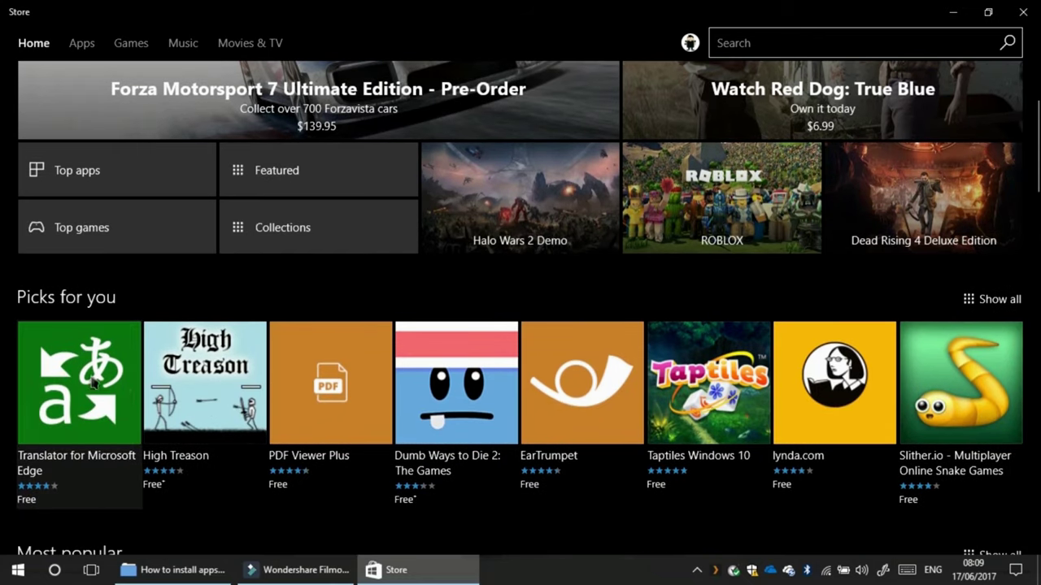
scroll(134, 394, "down", 2)
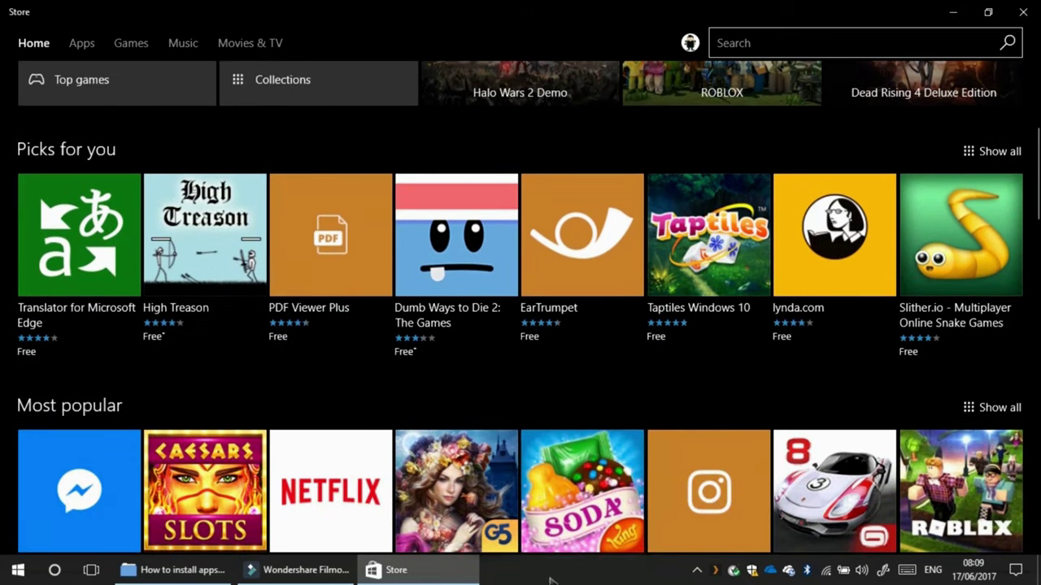
left_click(673, 258)
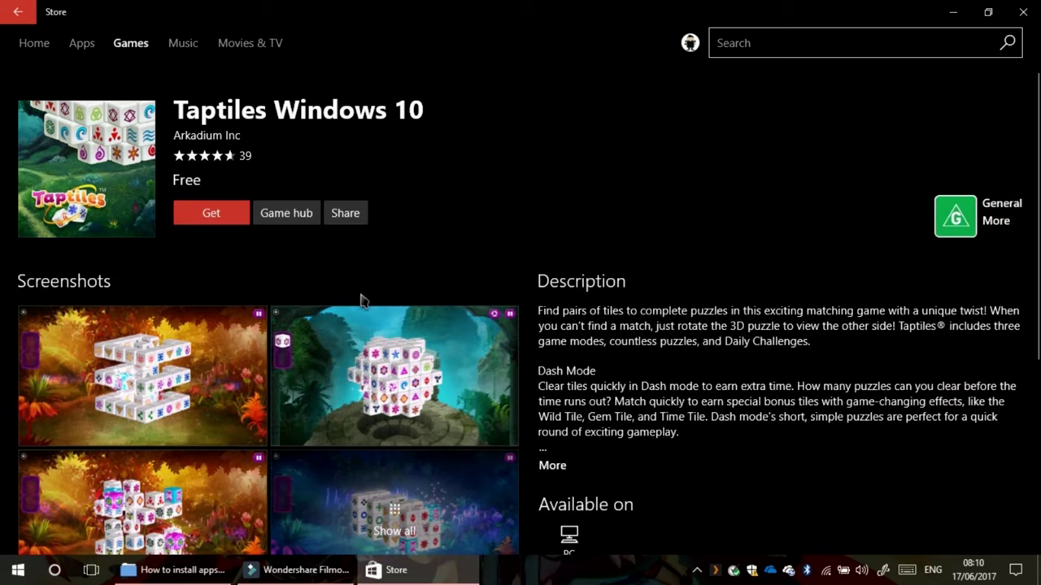
left_click(231, 218)
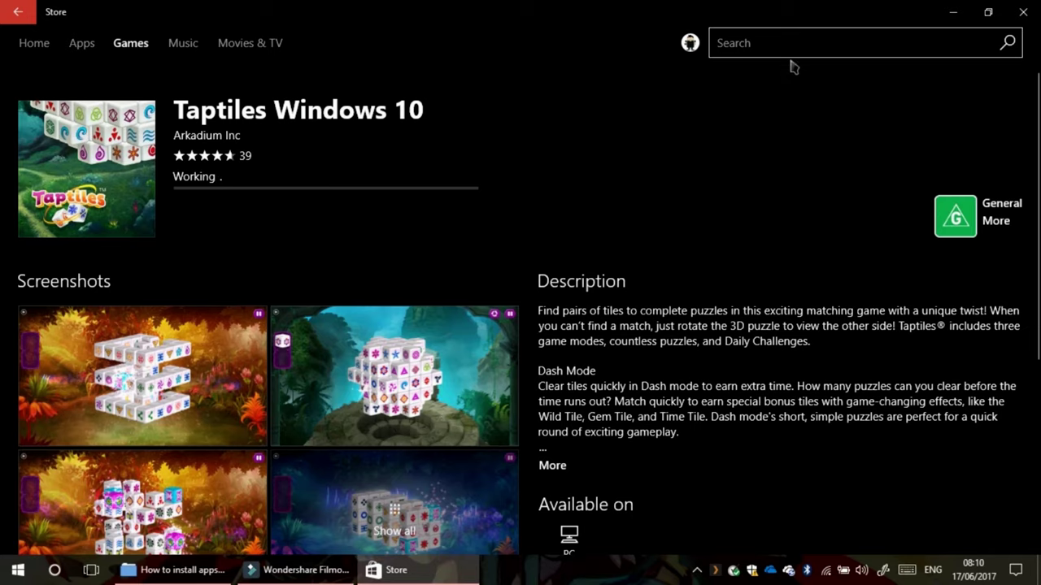
Open the Top free chart of apps and browse through the available apps.
left_click(79, 47)
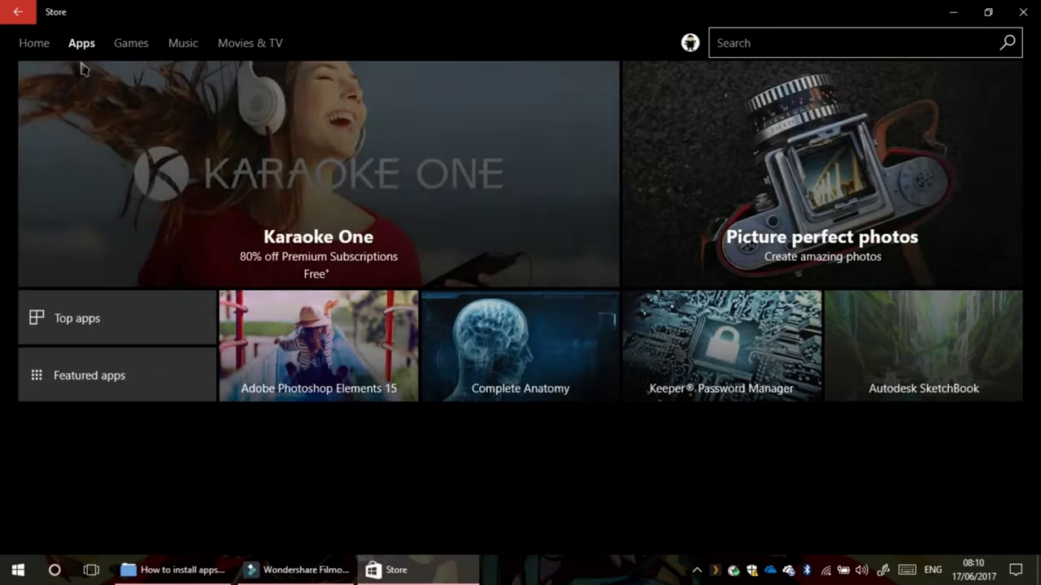
left_click(99, 342)
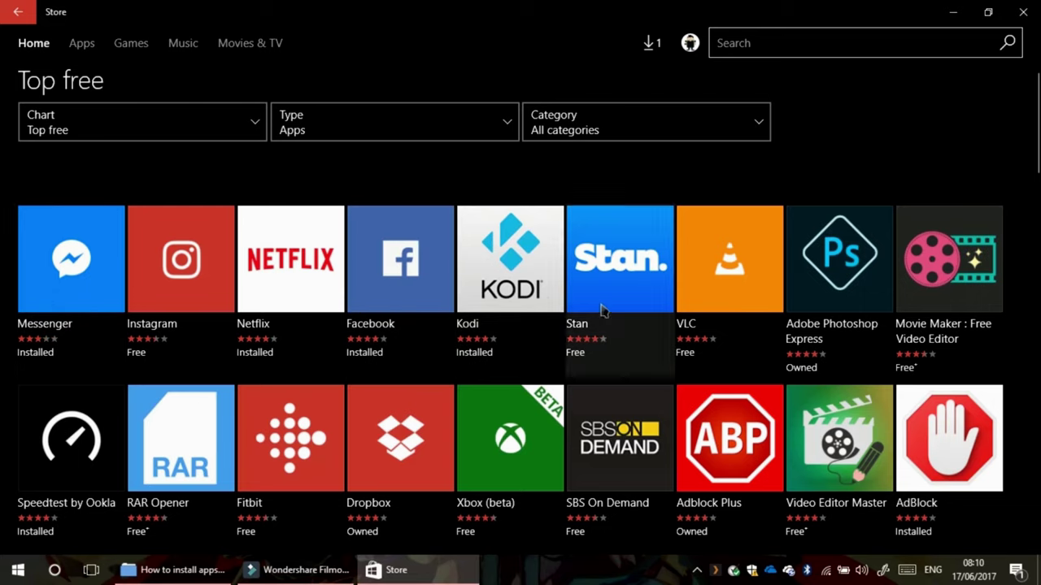
scroll(724, 460, "down", 2)
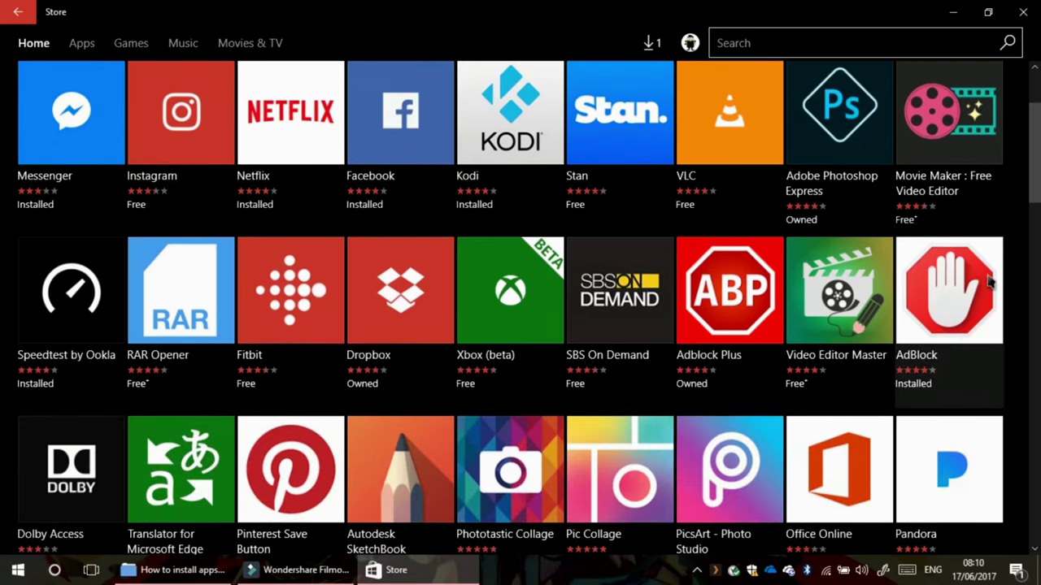
scroll(976, 325, "down", 3)
scroll(801, 330, "down", 3)
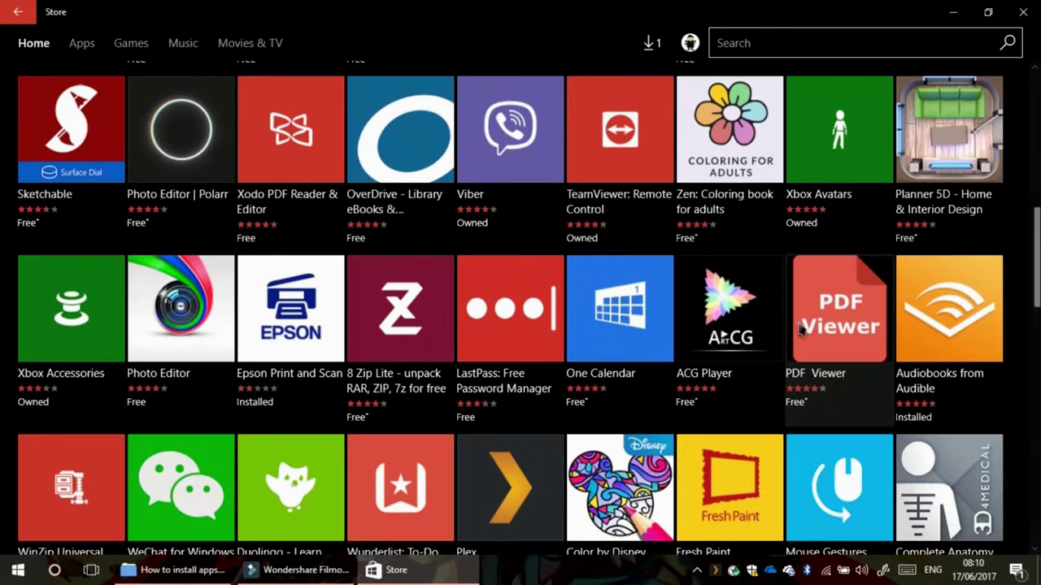
scroll(801, 330, "down", 6)
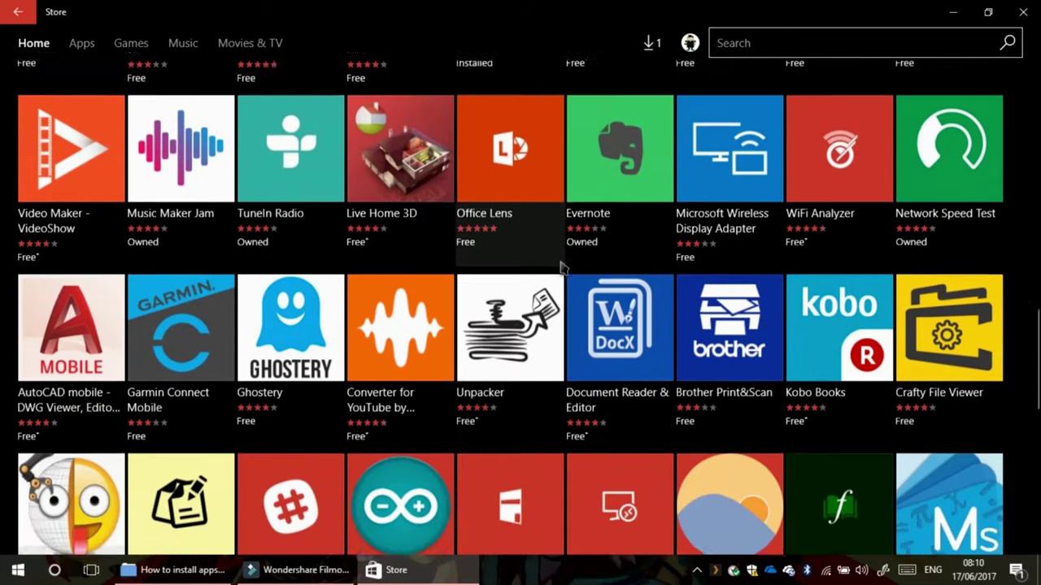
scroll(561, 268, "down", 5)
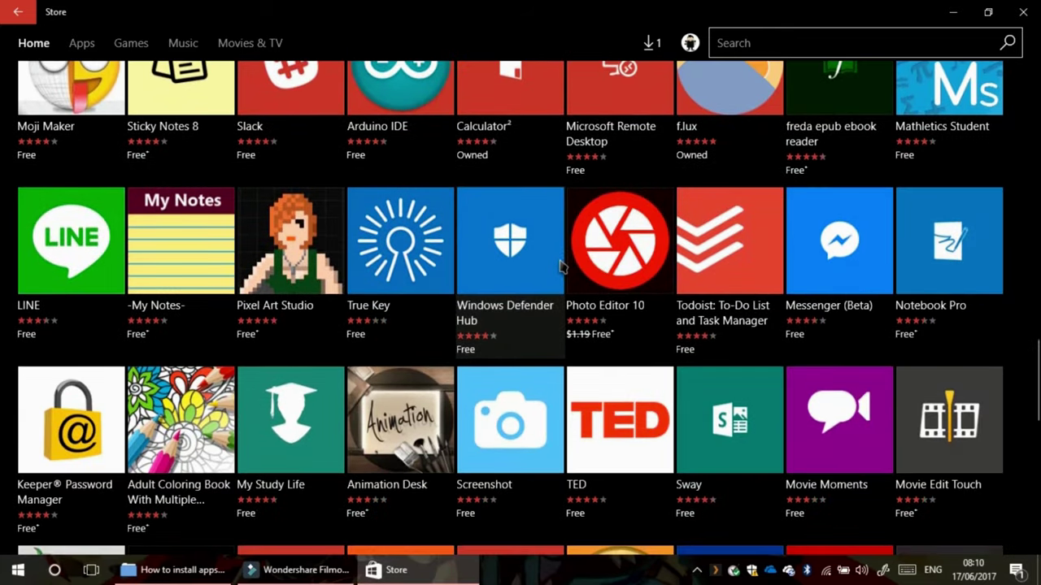
scroll(561, 268, "down", 3)
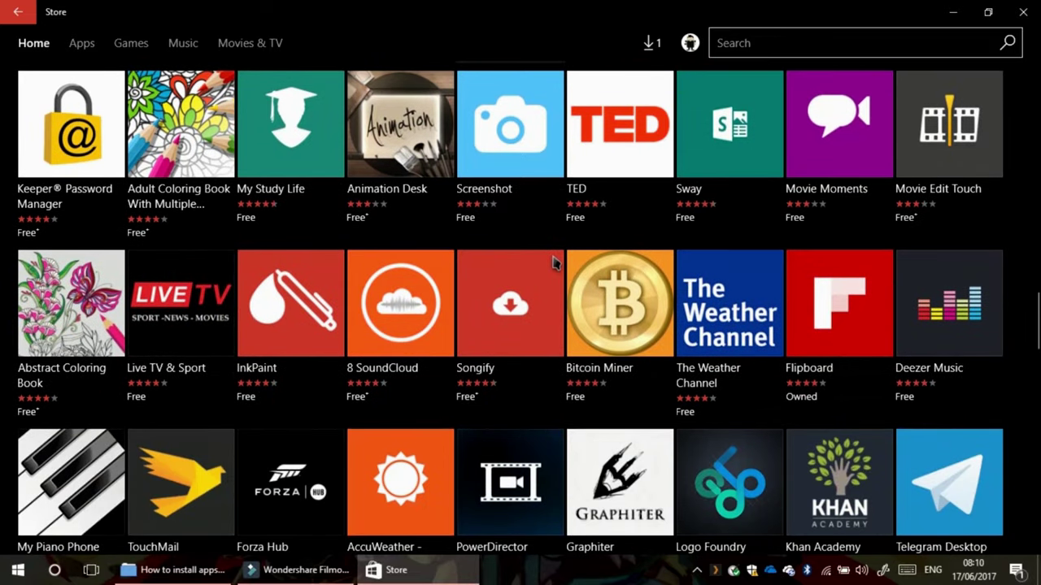
scroll(553, 262, "down", 5)
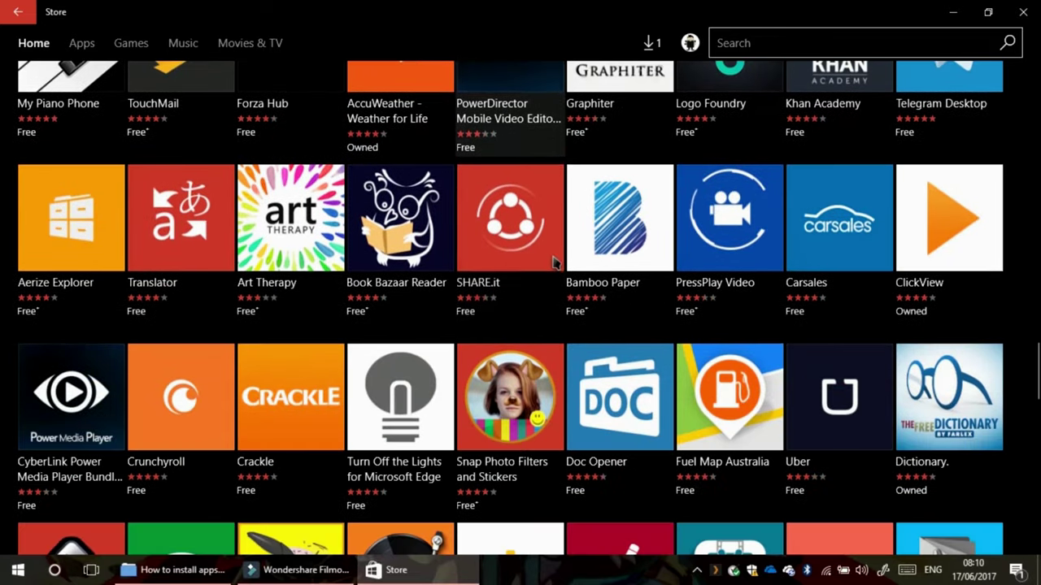
scroll(268, 322, "down", 7)
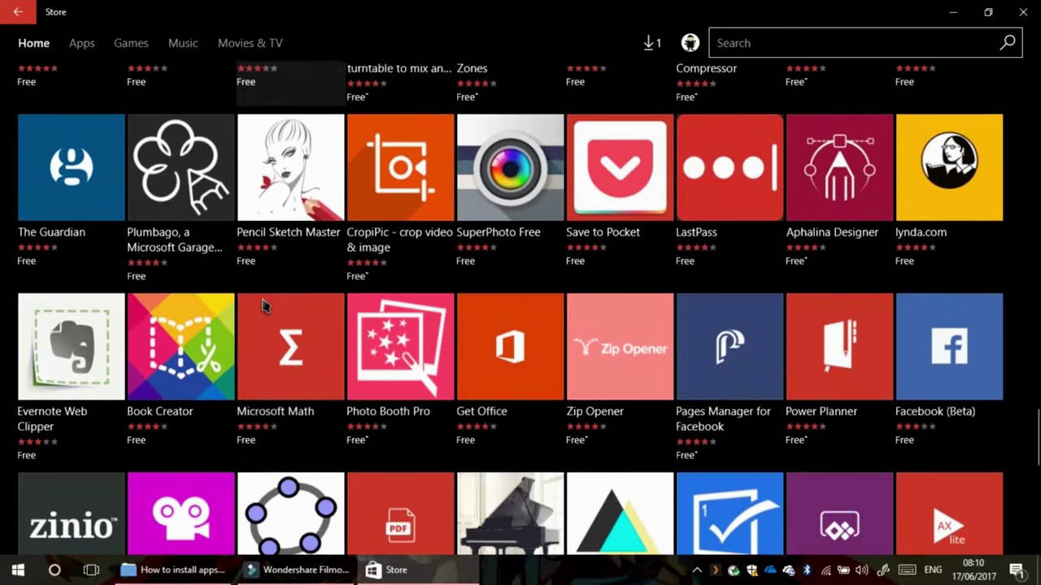
scroll(267, 305, "down", 3)
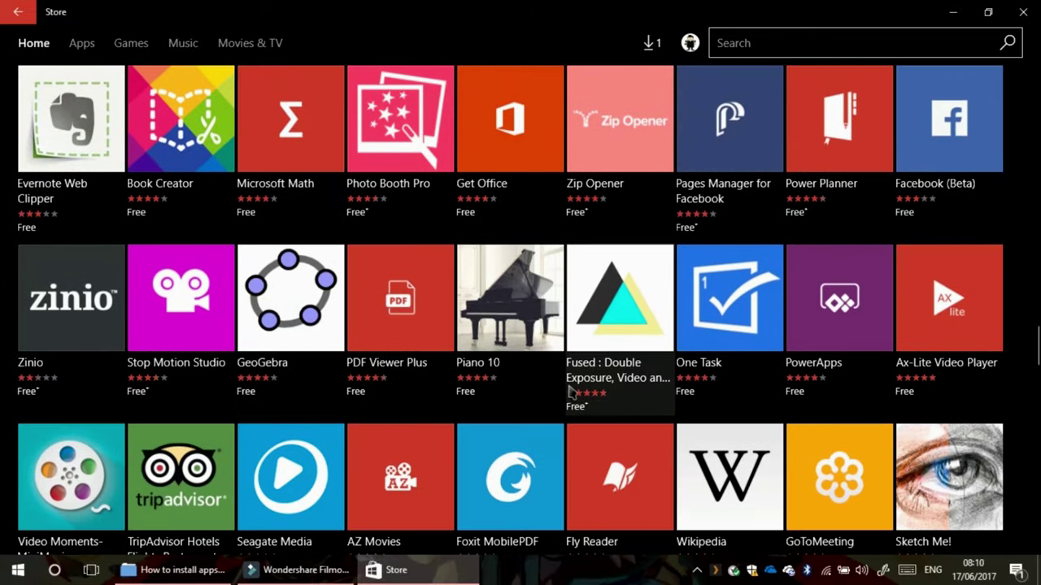
scroll(569, 392, "down", 2)
scroll(569, 392, "up", 1)
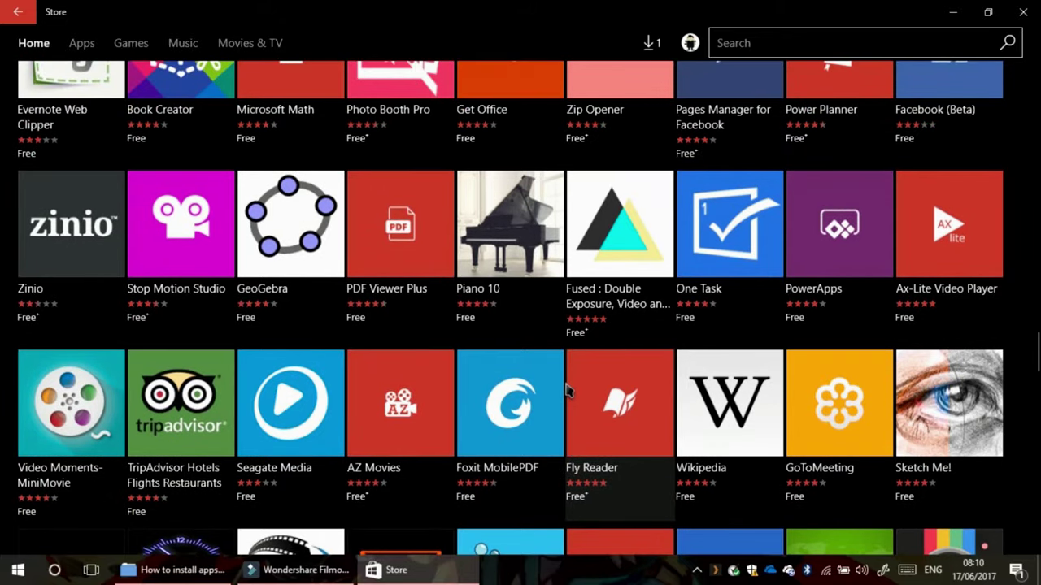
scroll(569, 392, "up", 1)
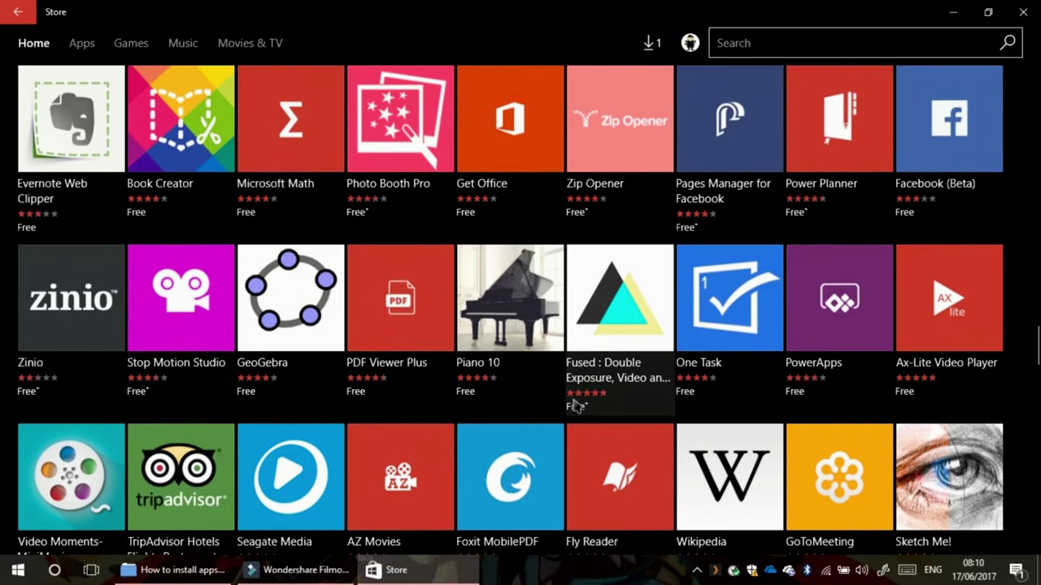
scroll(574, 394, "down", 1)
scroll(680, 419, "up", 2)
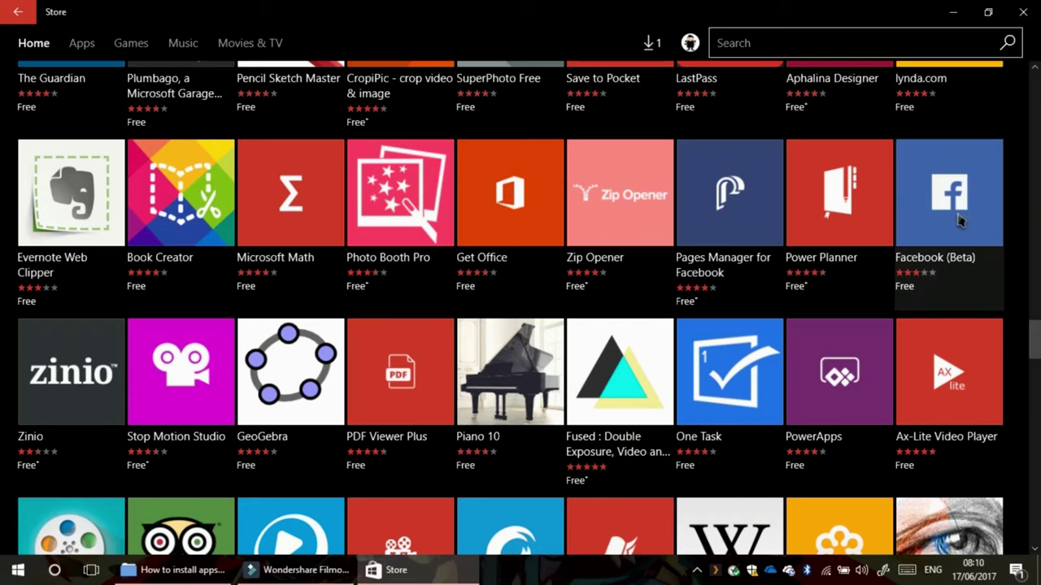
scroll(944, 228, "up", 3)
scroll(937, 244, "up", 1)
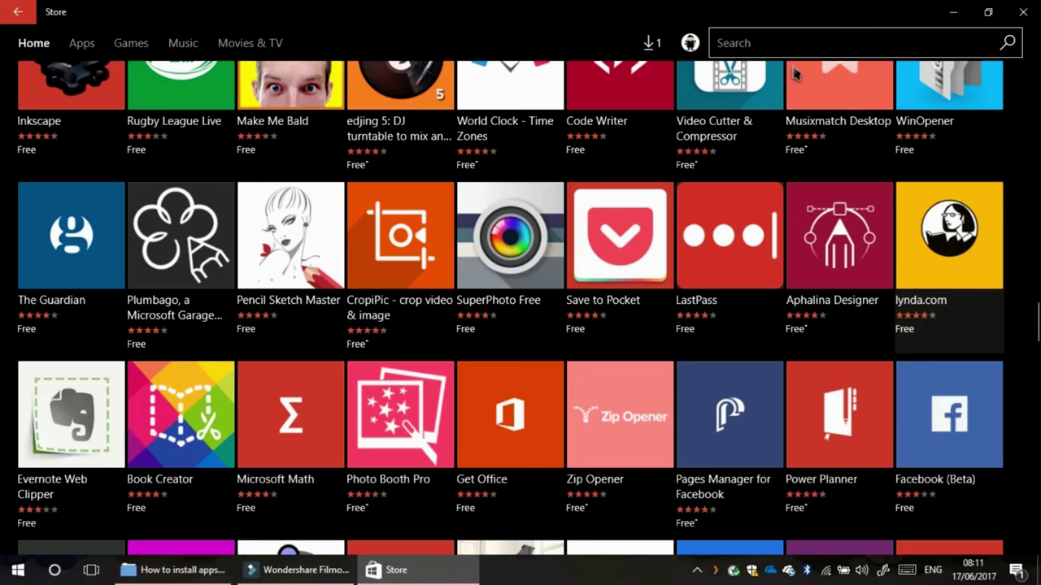
scroll(779, 49, "down", 1)
left_click(778, 43)
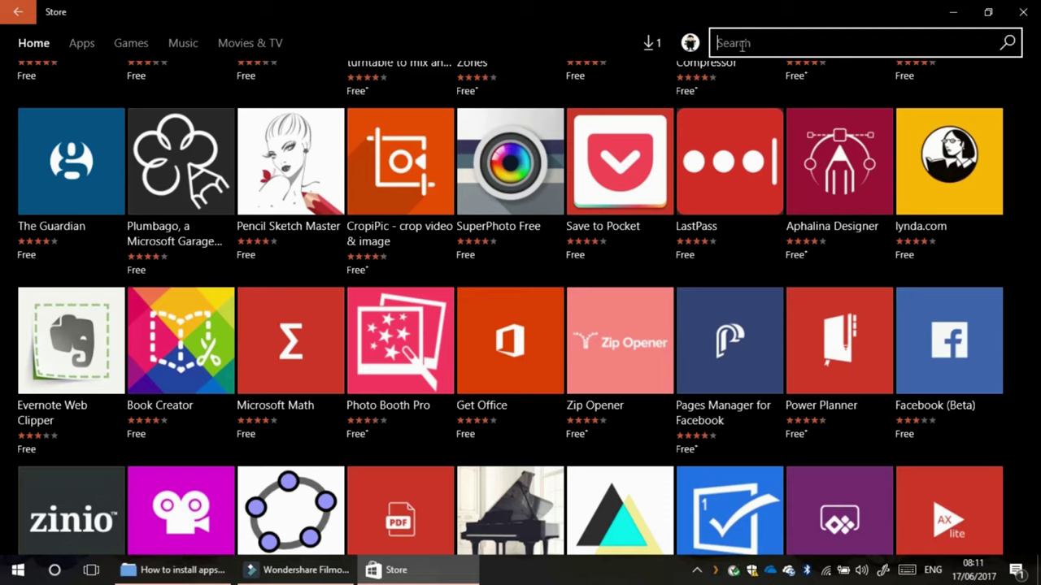
type("ashpault")
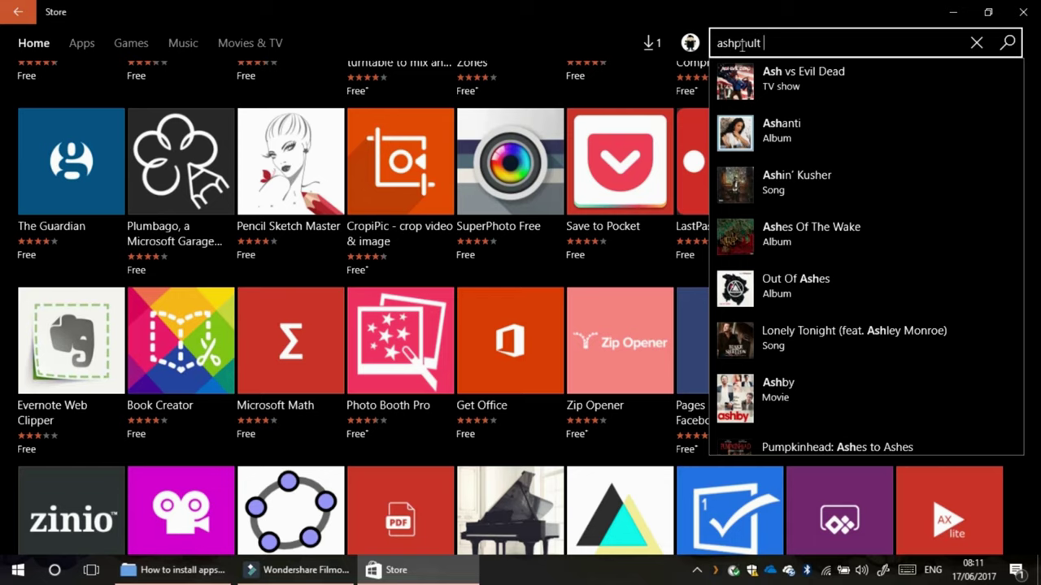
key("BackSpace")
key("BackSpace")
key("BackSpace")
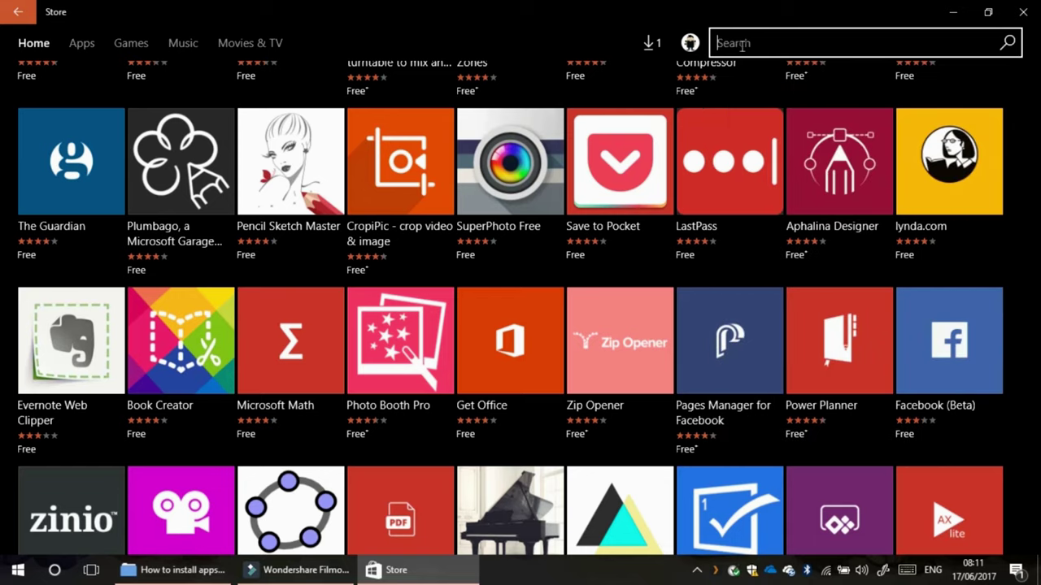
Search the Store for "car racing".
type("car racing")
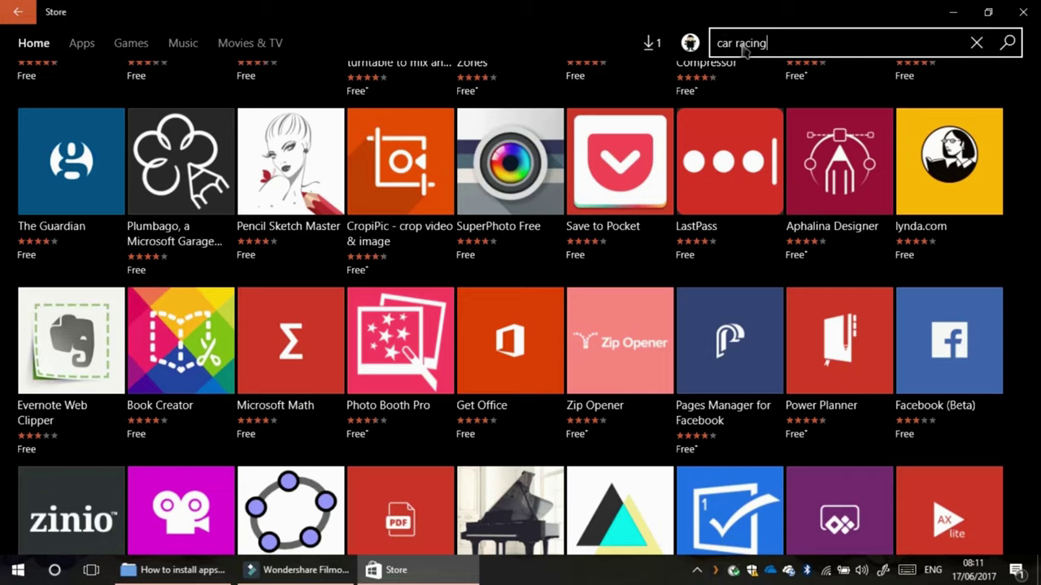
key("Return")
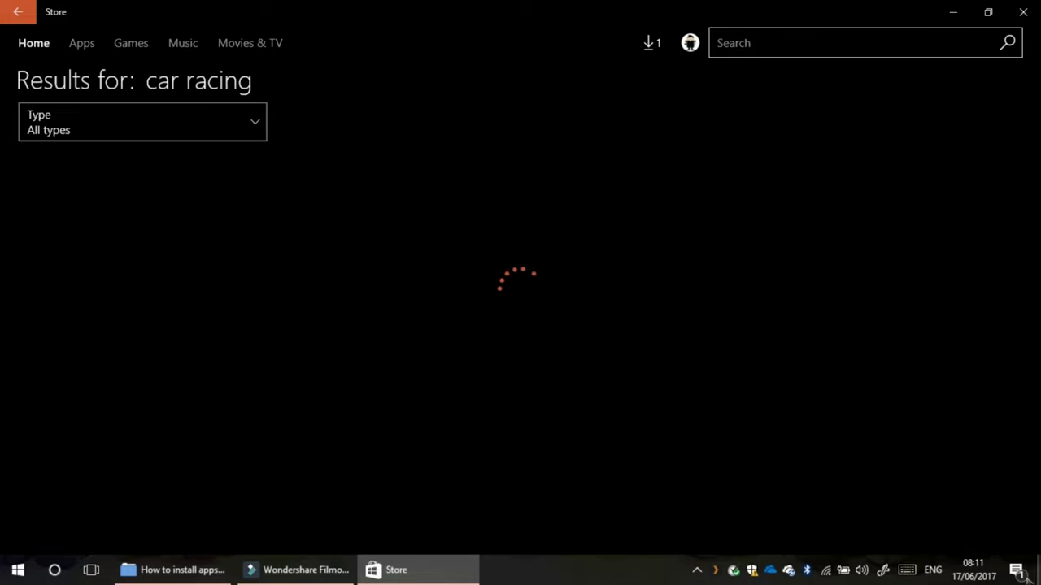
Open the Action Center to check the download progress of Taptiles Windows 10.
key("super+a")
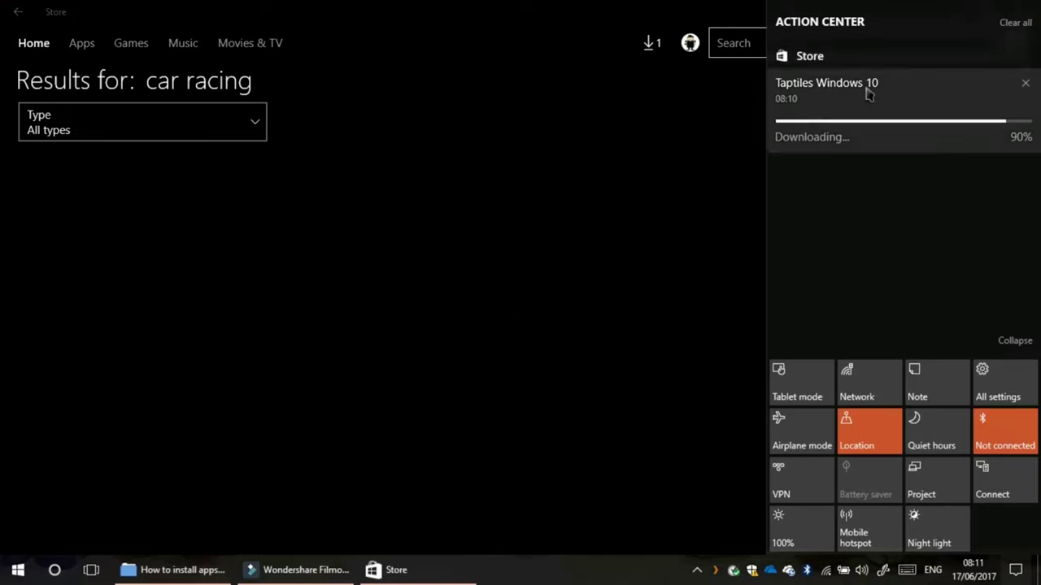
Clear all notifications in the Action Center and return to the car racing search results.
left_click(1016, 23)
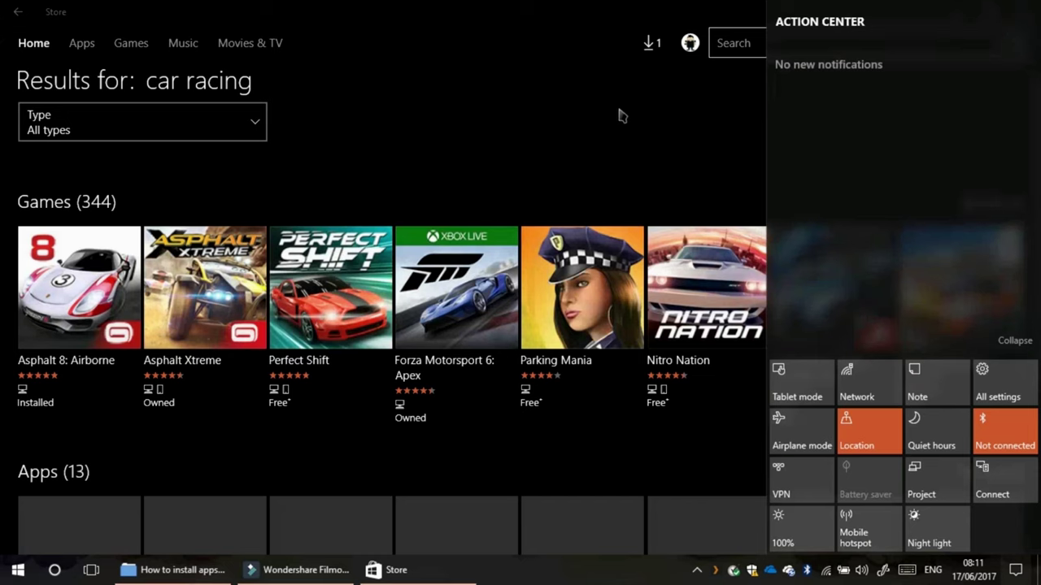
left_click(634, 183)
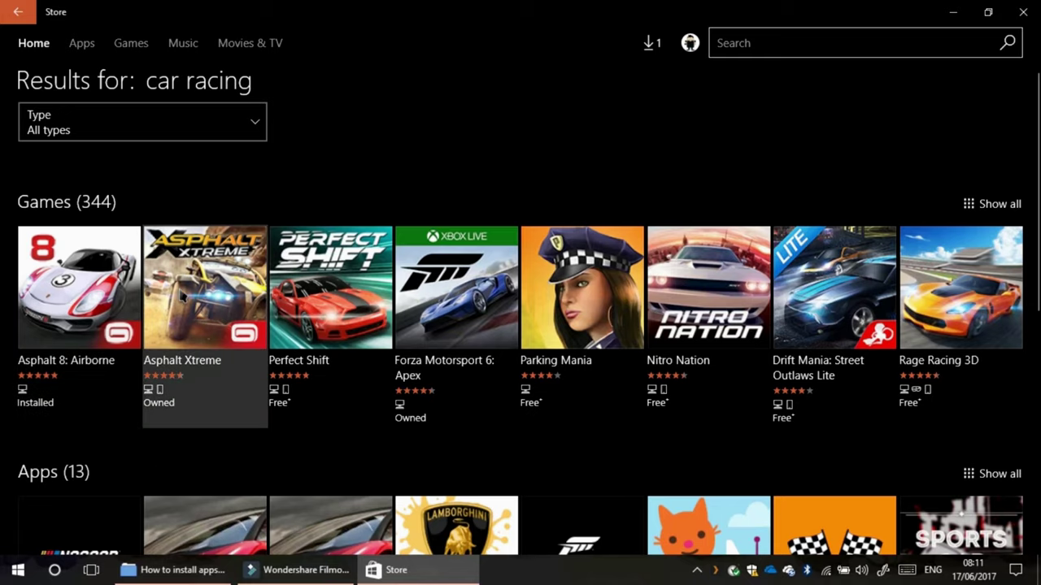
Open Asphalt Xtreme from the games found for car racing and install it.
left_click(179, 295)
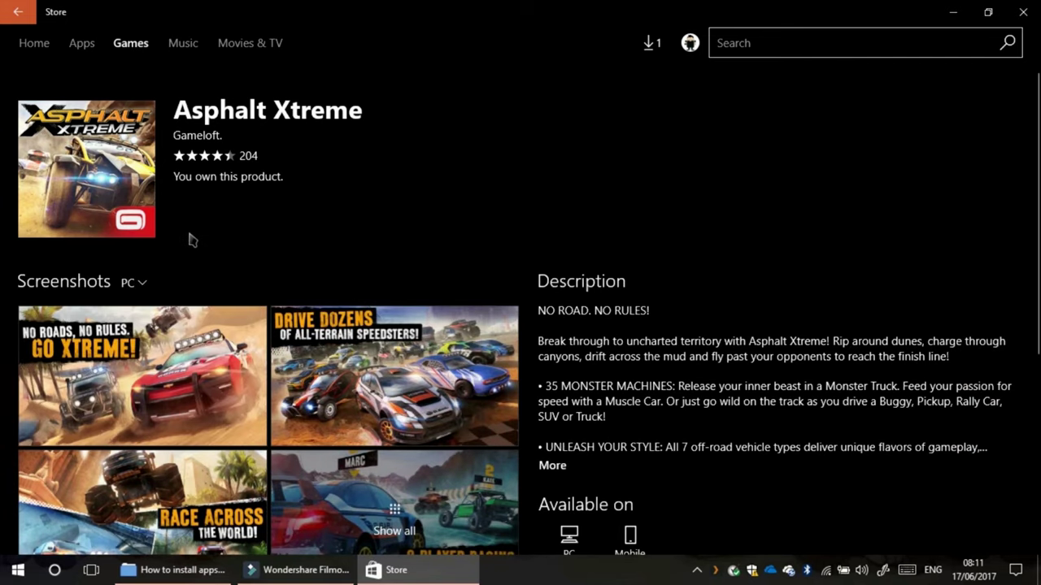
left_click(221, 210)
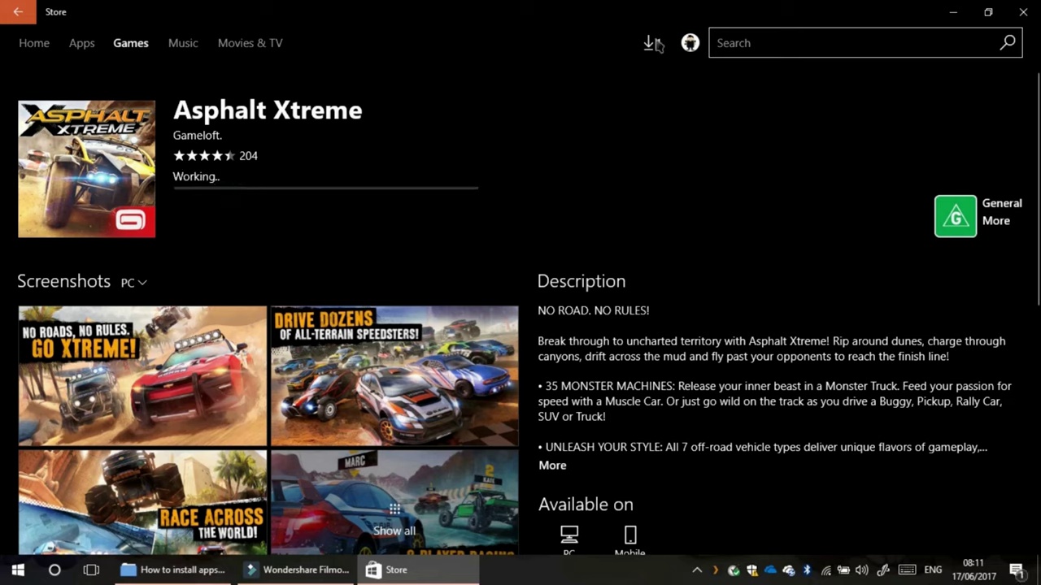
Open the Store's download queue and check for updates to the installed apps.
left_click(689, 43)
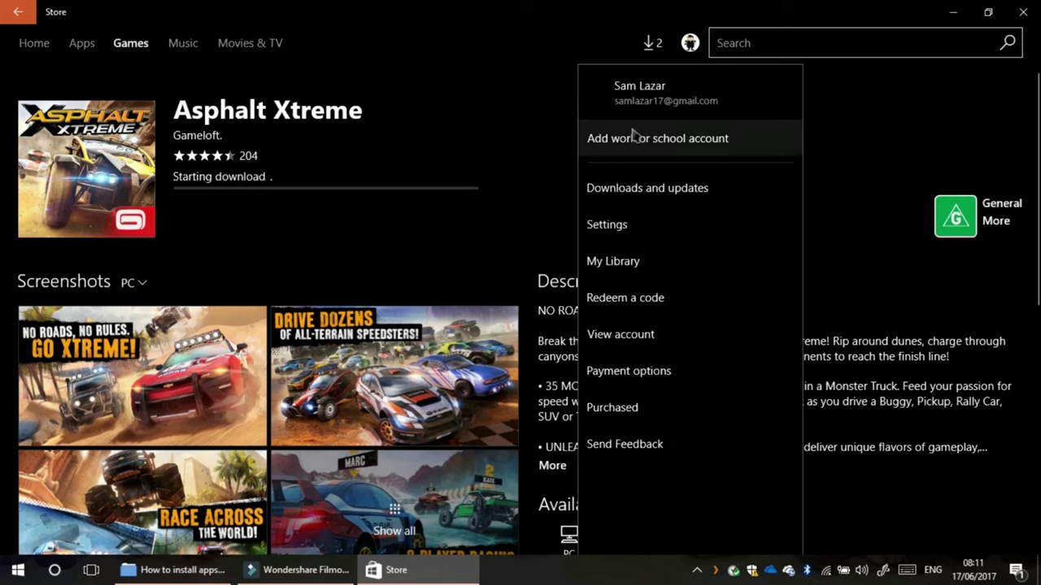
left_click(650, 45)
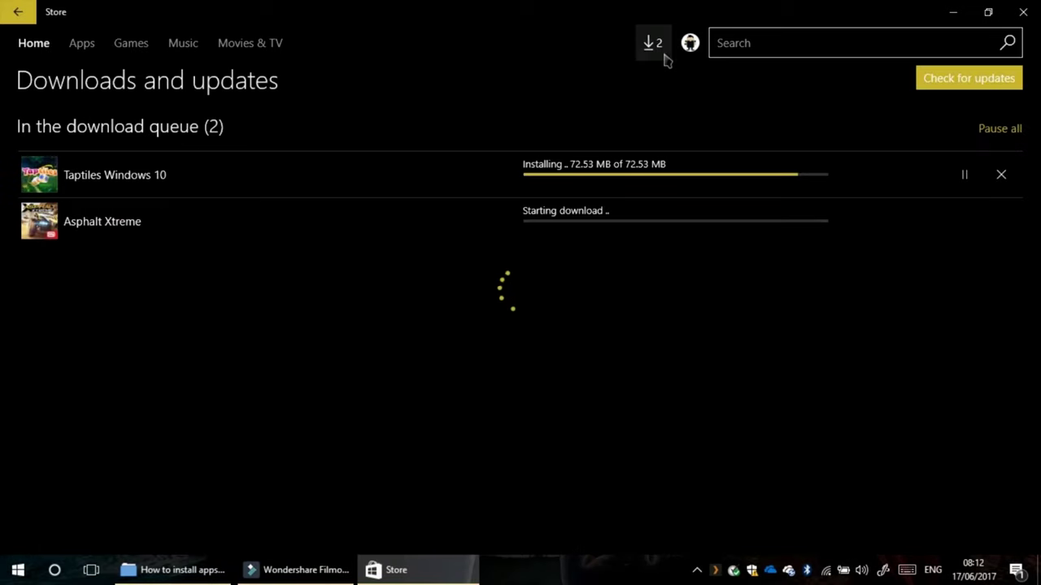
left_click(979, 79)
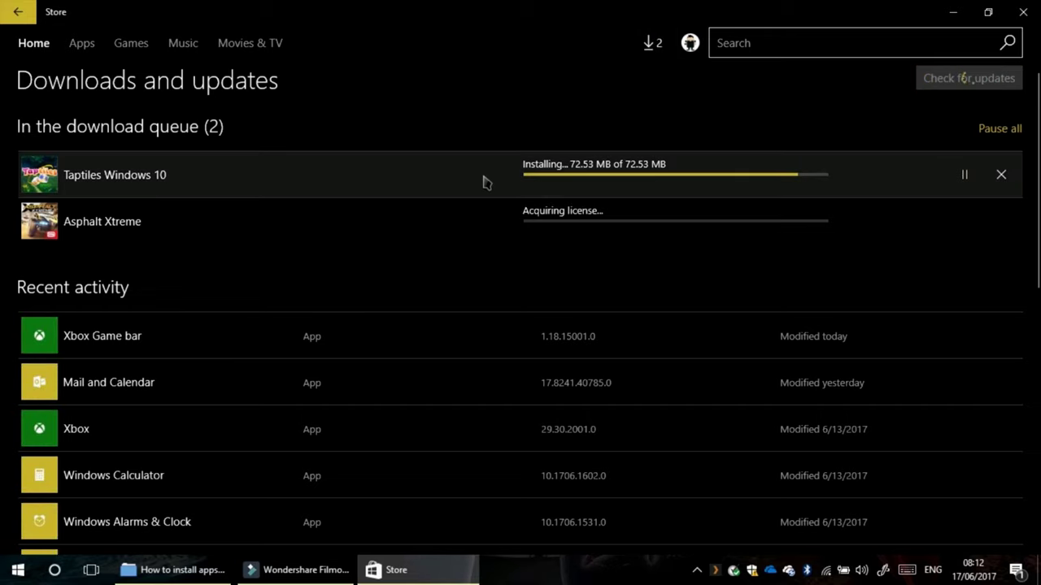